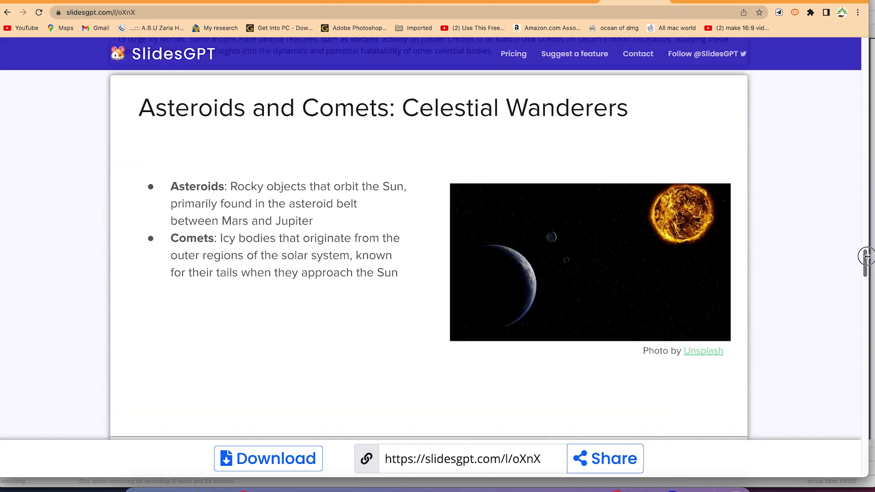
# Drag the scrollbar down through the previously generated solar-system deck.
pyautogui.moveTo(867, 256); pyautogui.dragTo(866, 315)
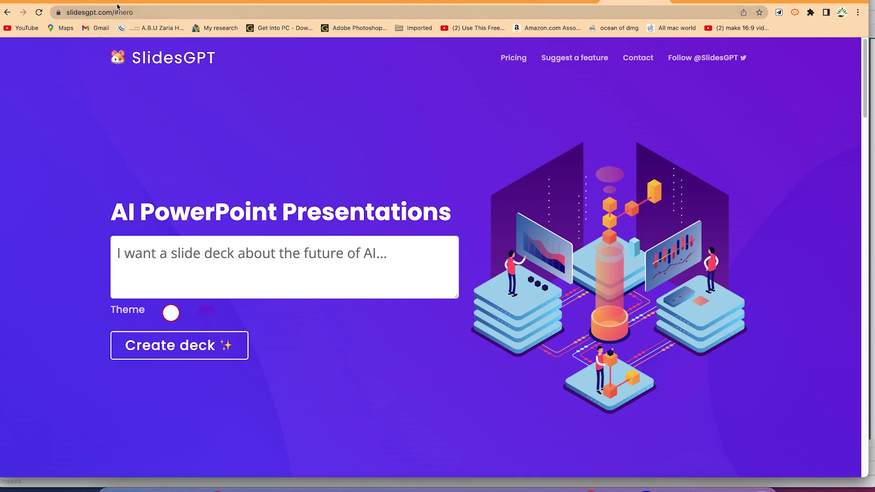
# Select the page address, focus the prompt box, and scroll to the 'Goodbye blank slide' features.
pyautogui.click(78, 14)
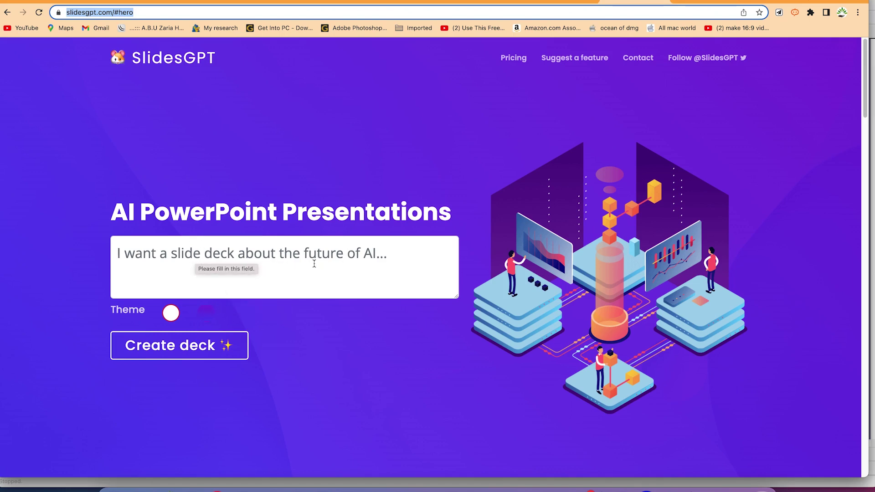
pyautogui.click(315, 264)
pyautogui.scroll(-1, 272, 433)
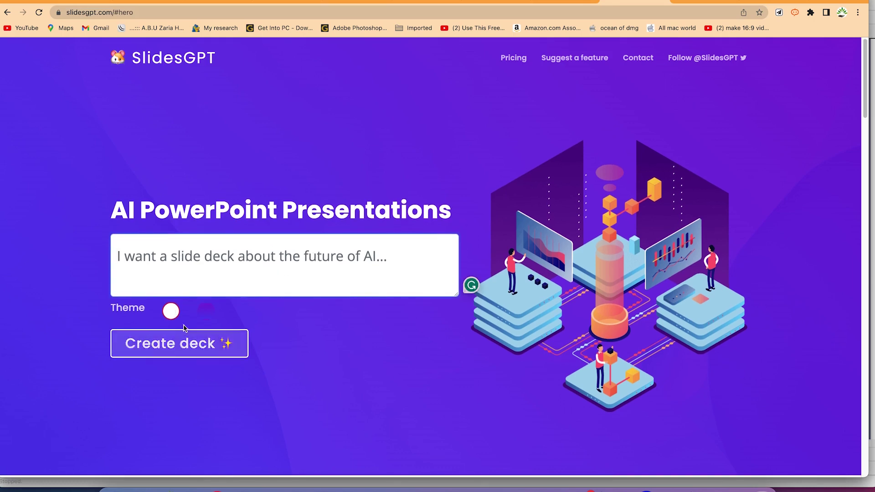
pyautogui.scroll(-10, 240, 391)
pyautogui.scroll(3, 262, 276)
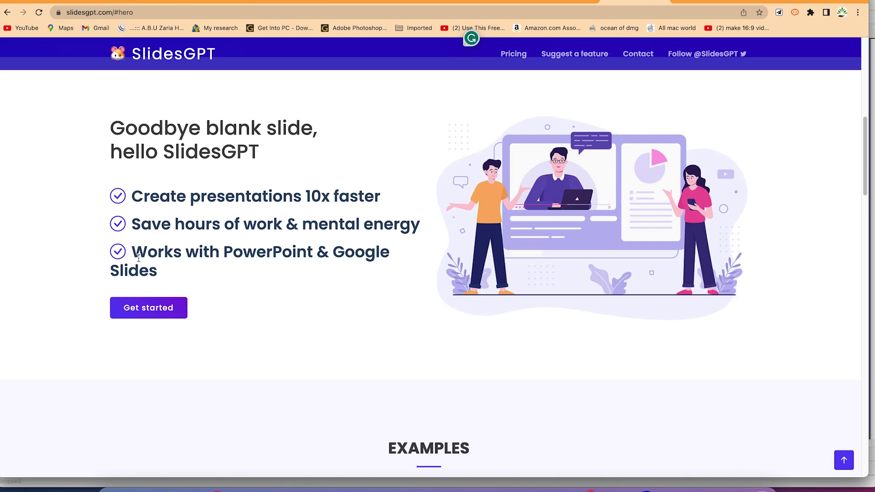
# Scroll down to the EXAMPLES deck cards, then back up to the prompt box.
pyautogui.scroll(-1, 363, 336)
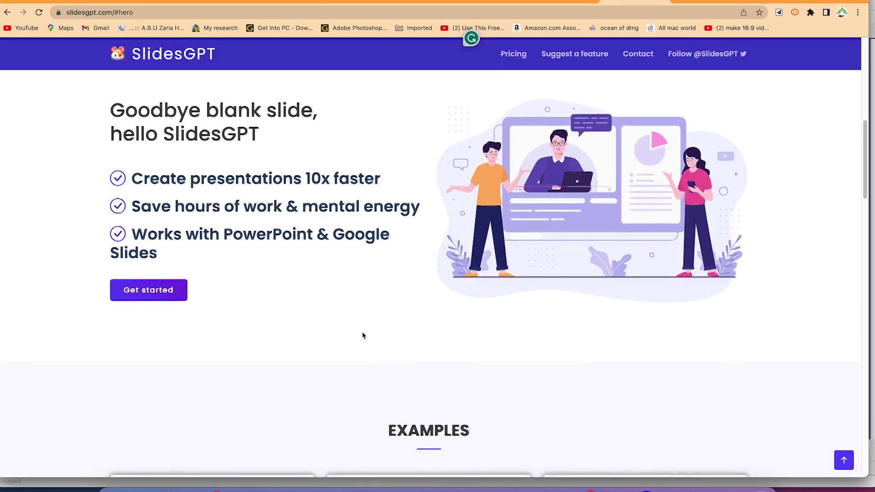
pyautogui.scroll(-6, 363, 337)
pyautogui.scroll(-9, 363, 336)
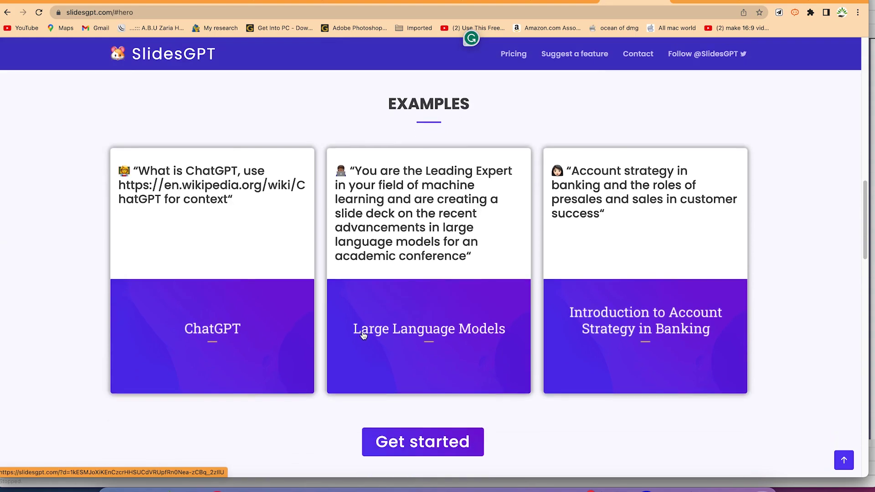
pyautogui.scroll(5, 363, 336)
pyautogui.scroll(10, 363, 336)
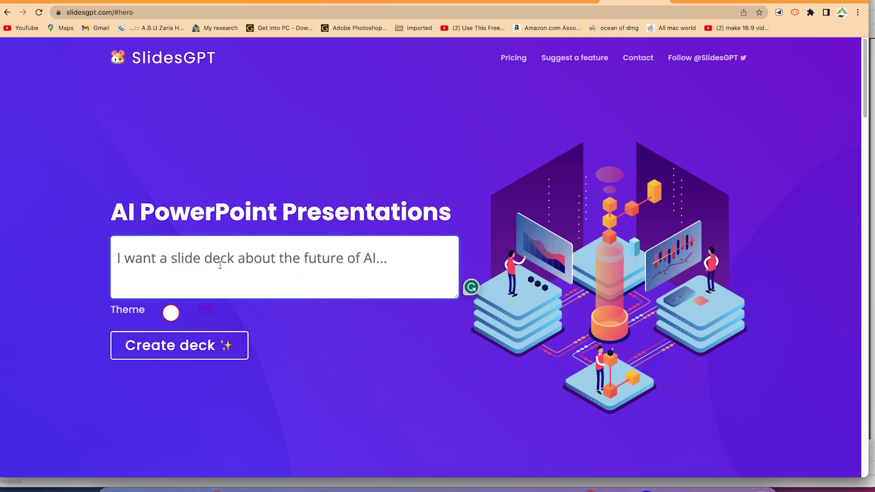
# Enter 'i want slides about solar system' as the prompt and generate the deck.
pyautogui.write('sol')
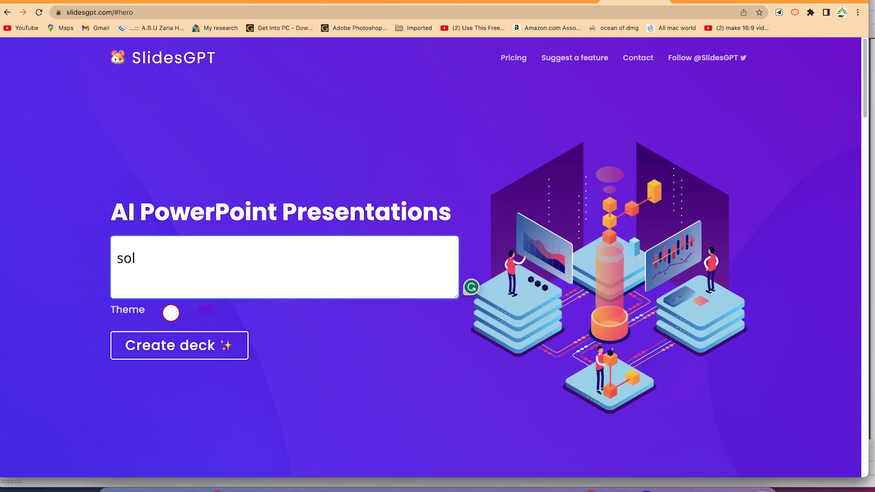
pyautogui.press('BackSpace')
pyautogui.press('BackSpace')
pyautogui.press('BackSpace')
pyautogui.write('i want slides about ')
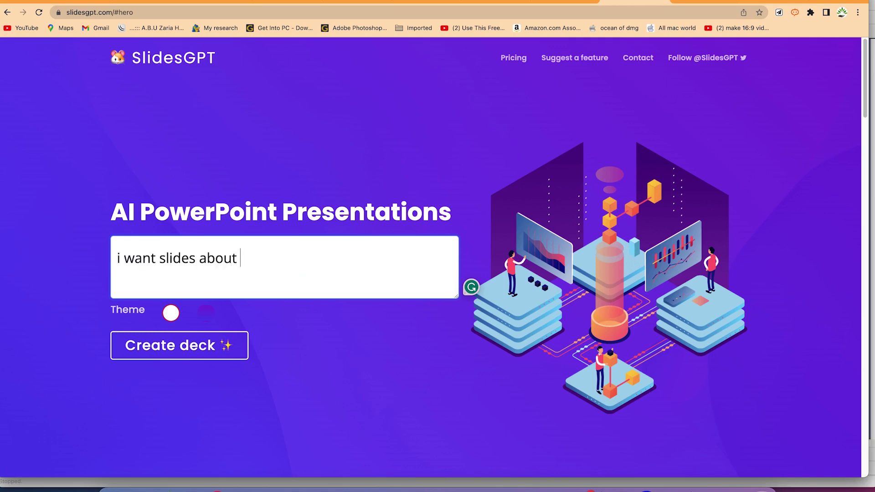
pyautogui.write('solar system')
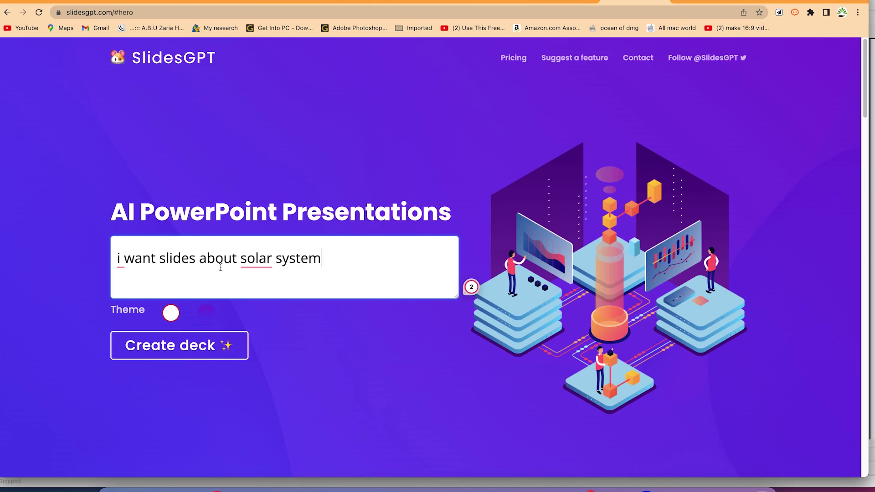
pyautogui.click(157, 343)
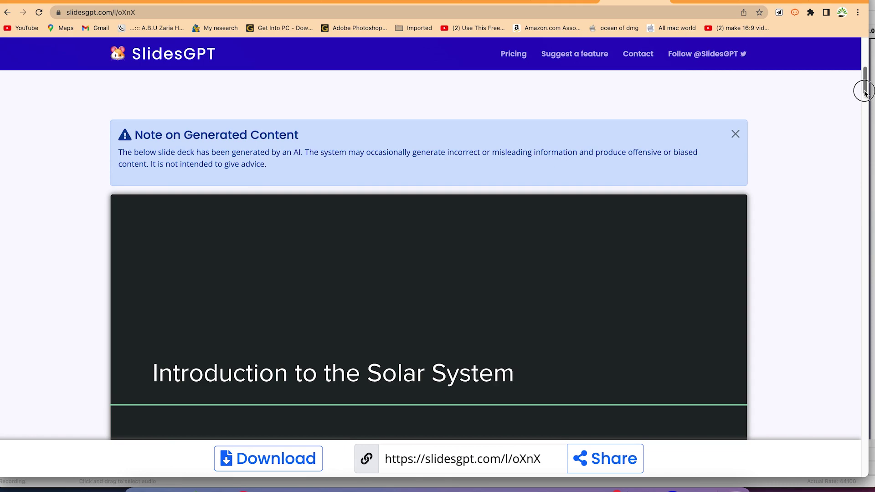
# Scroll through the new deck past its title and Sun slides.
pyautogui.scroll(-2, 863, 94)
pyautogui.scroll(-7, 866, 98)
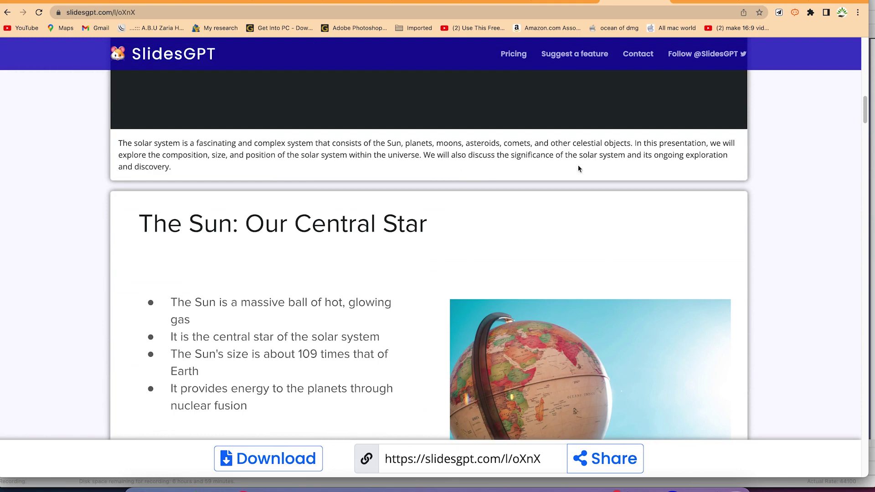
pyautogui.moveTo(866, 117); pyautogui.dragTo(869, 120)
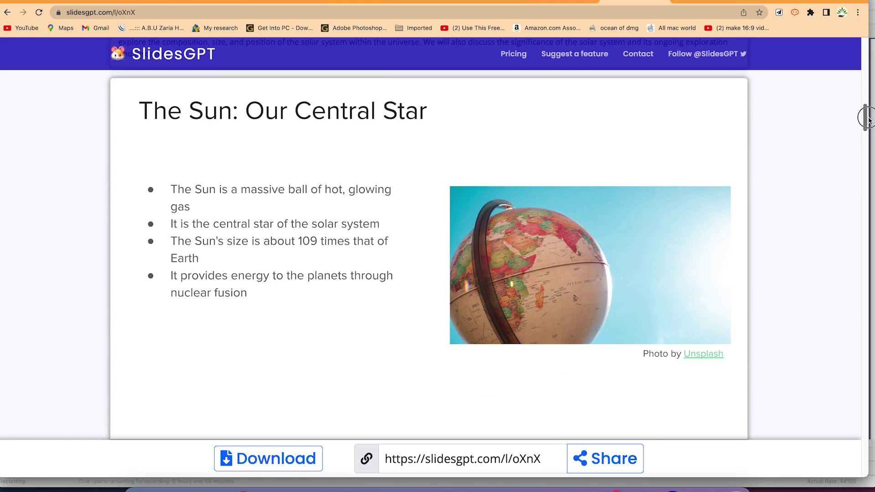
pyautogui.scroll(-4, 866, 120)
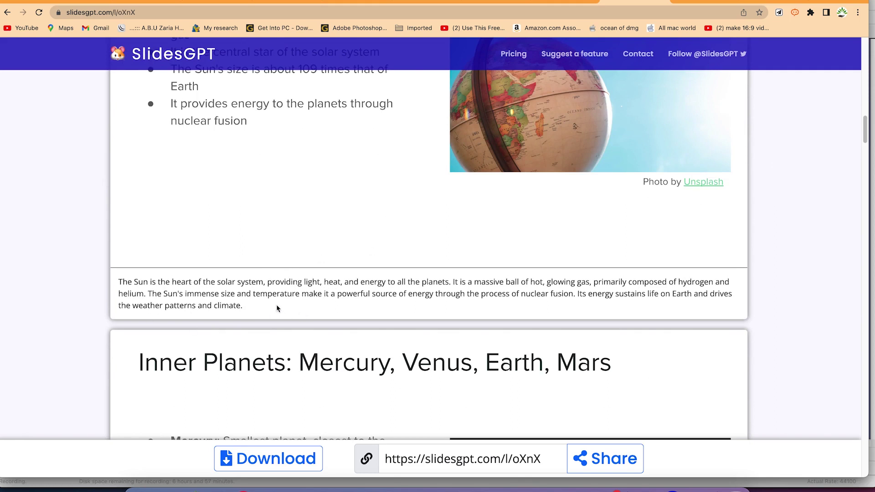
pyautogui.scroll(-1, 868, 130)
pyautogui.moveTo(866, 130); pyautogui.dragTo(866, 256)
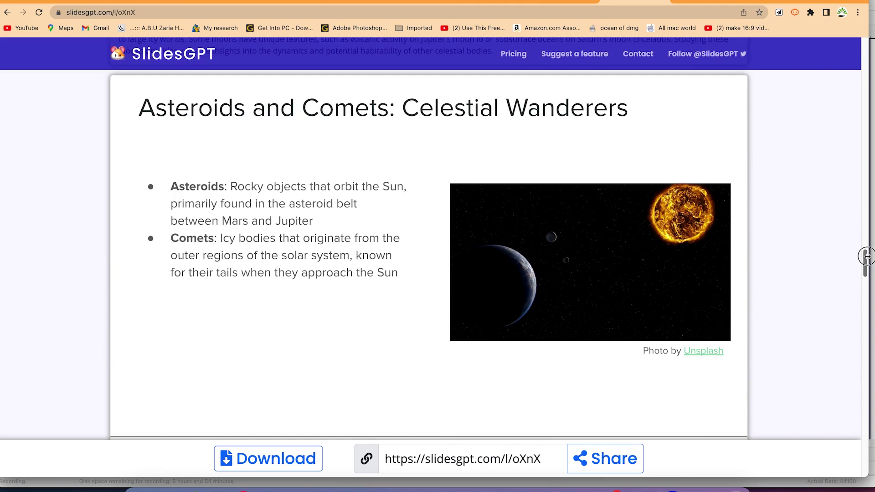
pyautogui.moveTo(866, 256); pyautogui.dragTo(851, 372)
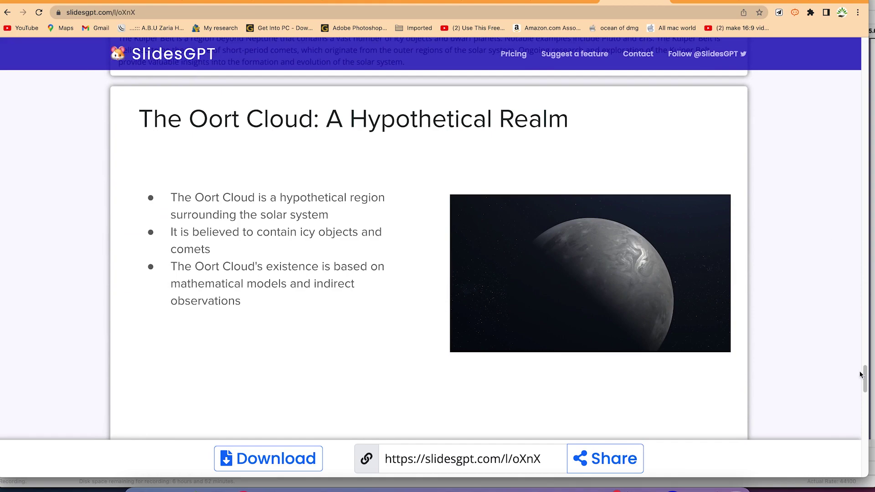
pyautogui.moveTo(860, 375); pyautogui.dragTo(865, 348)
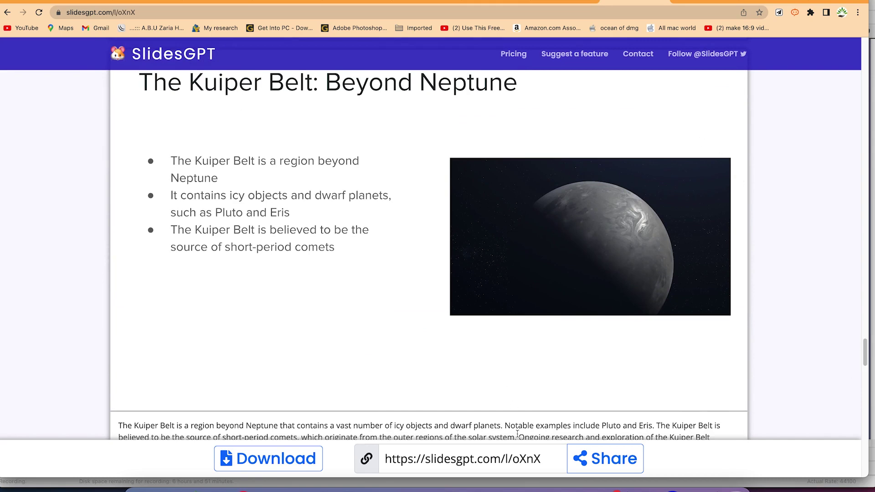
# Open the Download options and highlight the $2.50 download price.
pyautogui.click(276, 464)
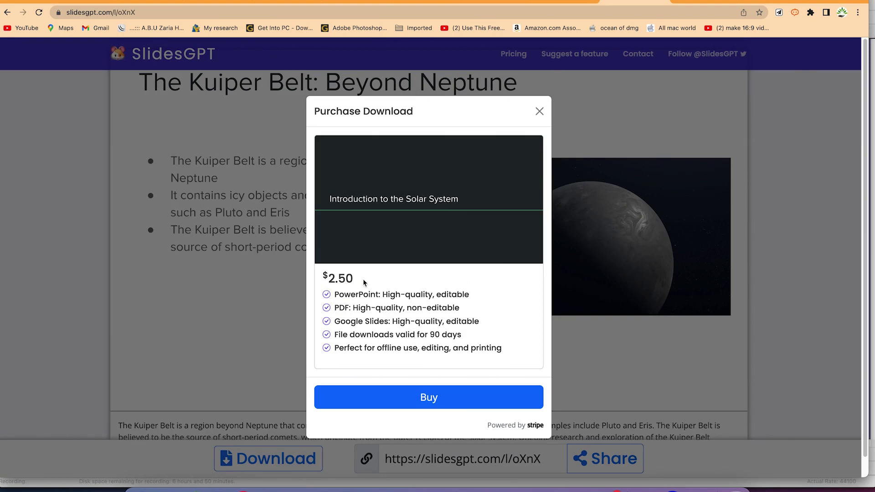
pyautogui.moveTo(366, 282); pyautogui.dragTo(321, 275)
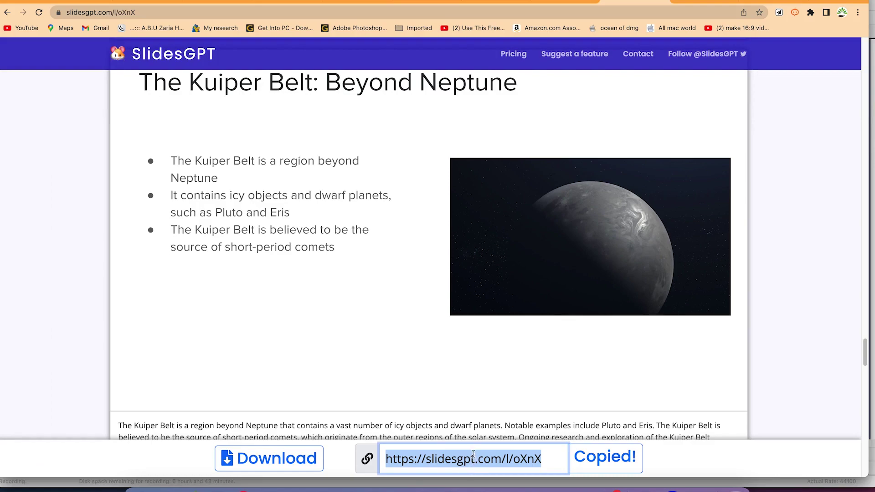
pyautogui.scroll(15, 536, 203)
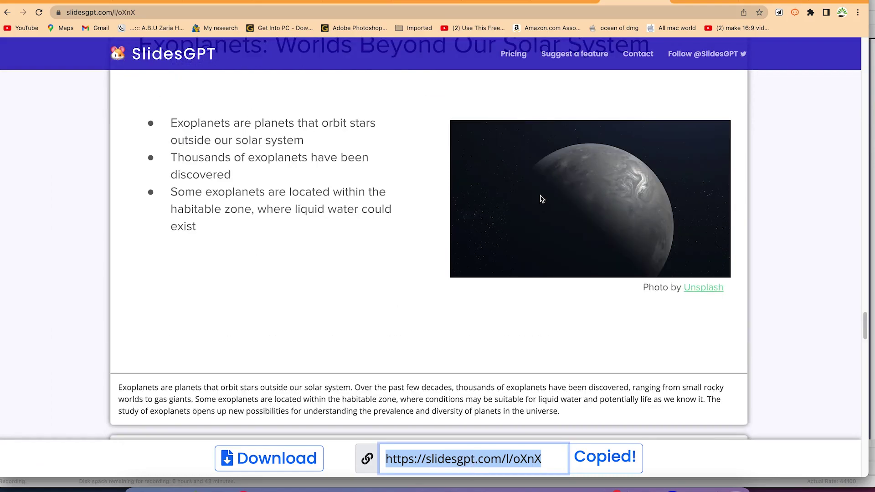
pyautogui.scroll(15, 542, 198)
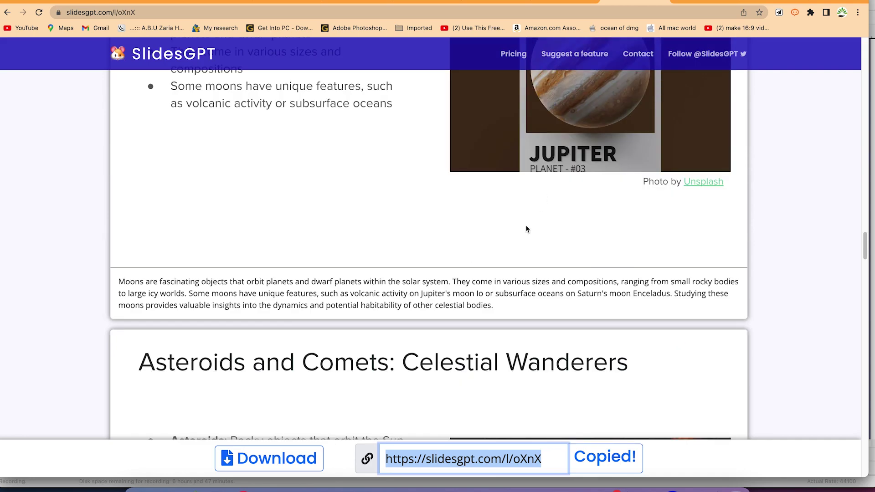
pyautogui.scroll(3, 526, 228)
pyautogui.scroll(2, 526, 228)
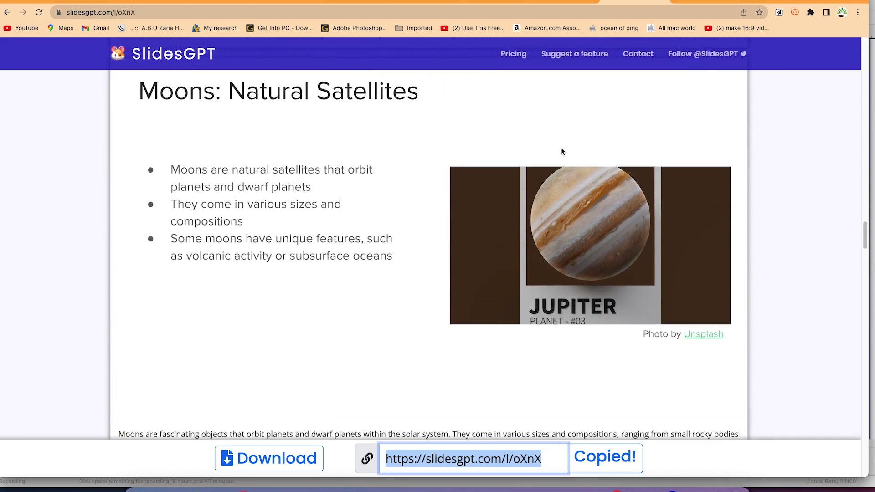
pyautogui.click(572, 119)
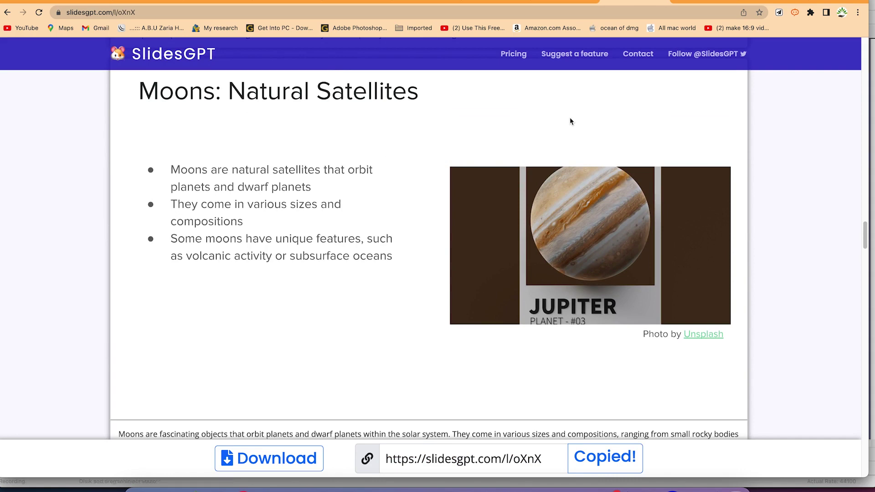